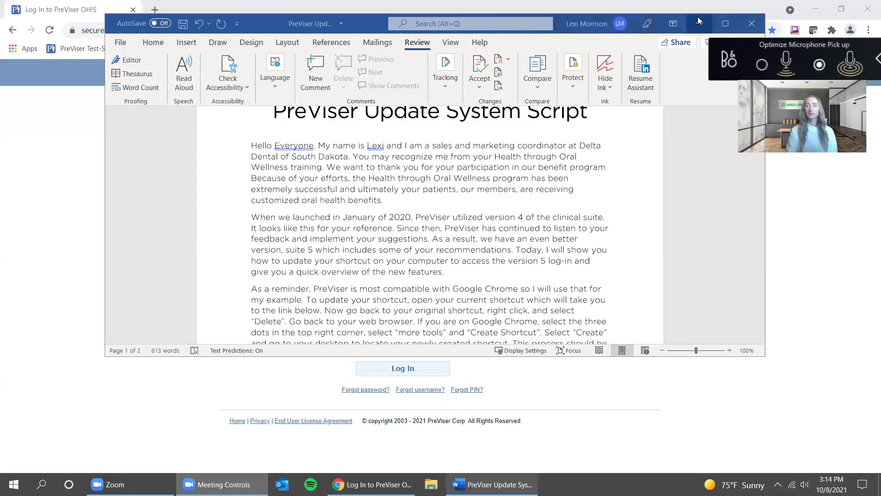
Put the Word document away and open the new Clinical Suite v5 login page from the old version's log-in page.
click(699, 22)
click(816, 9)
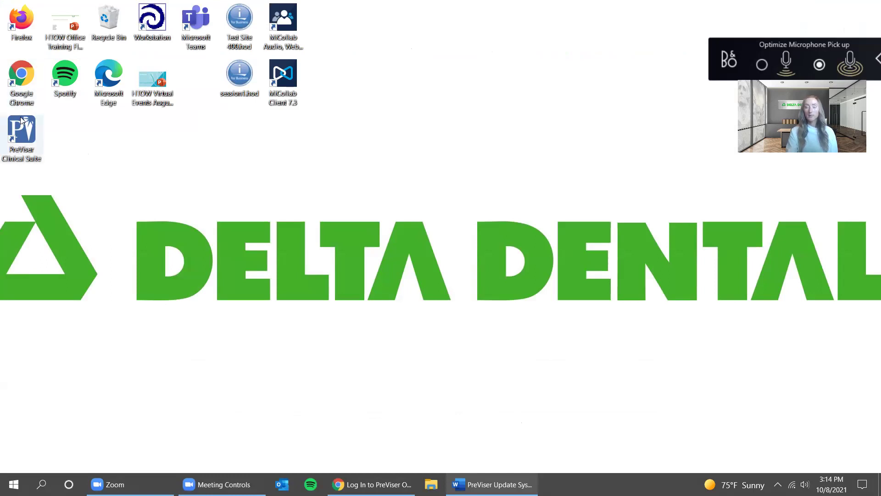
click(372, 479)
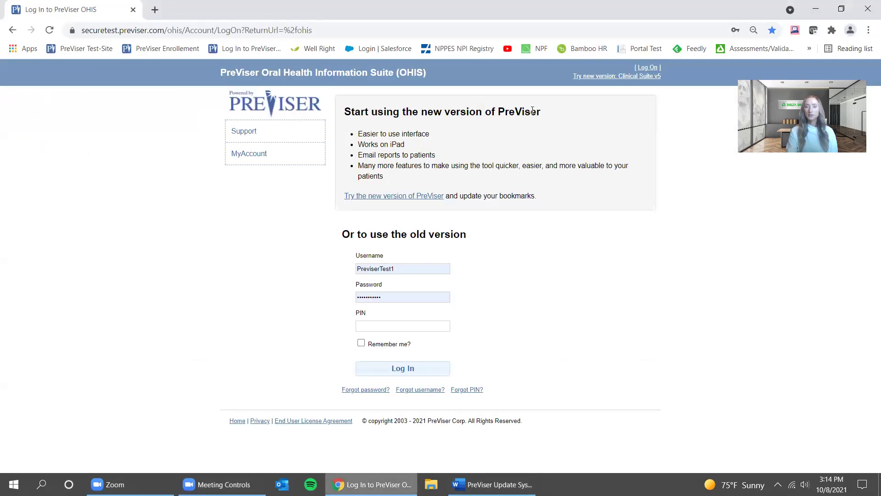
click(645, 77)
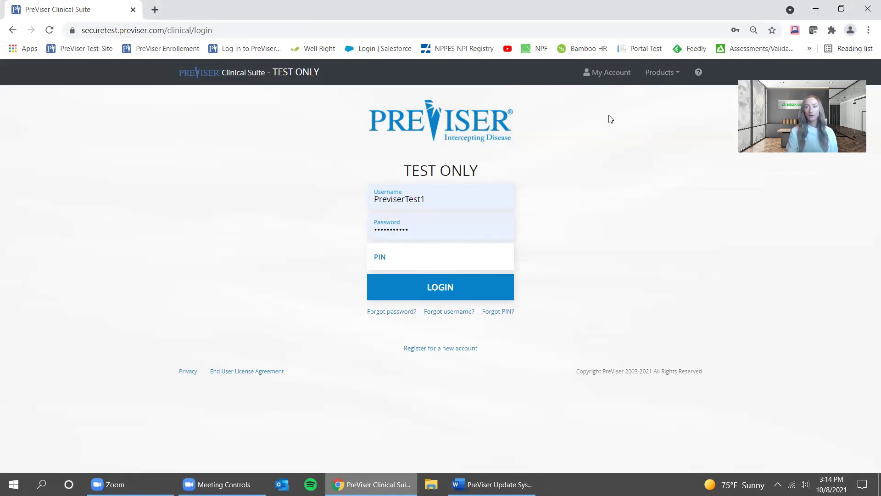
Delete the old PreViser Clinical Suite shortcut from the desktop.
click(816, 9)
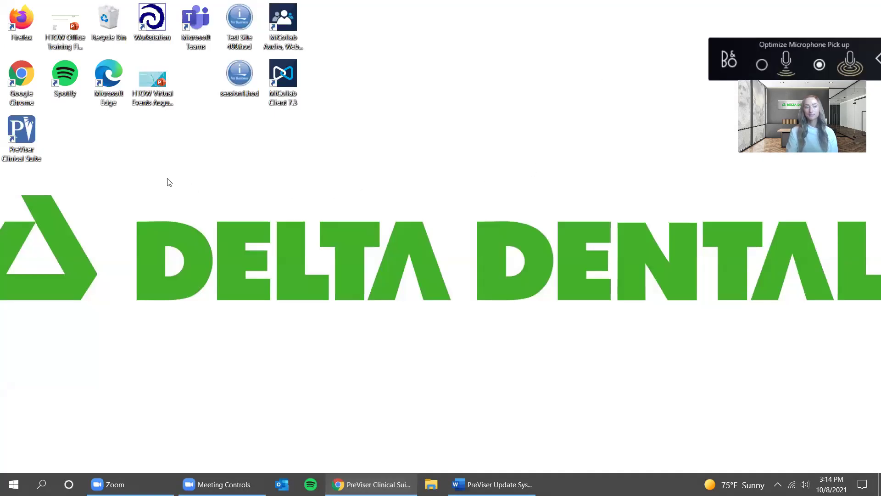
right_click(23, 135)
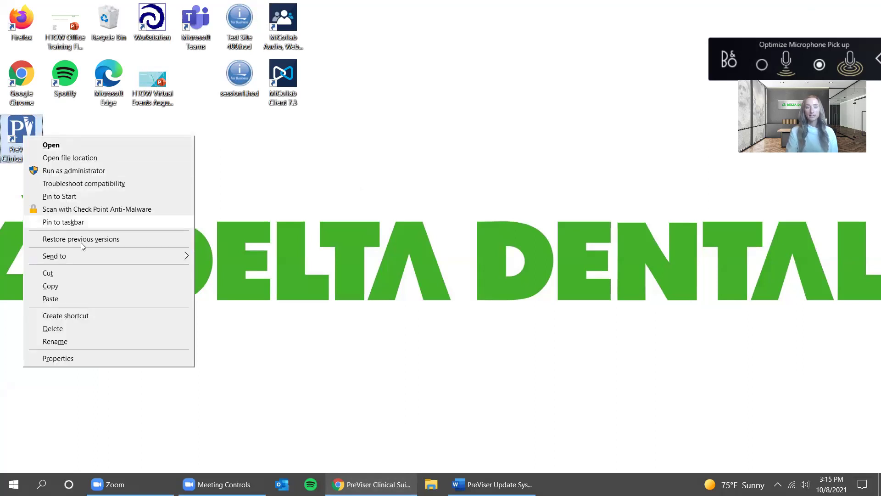
click(90, 328)
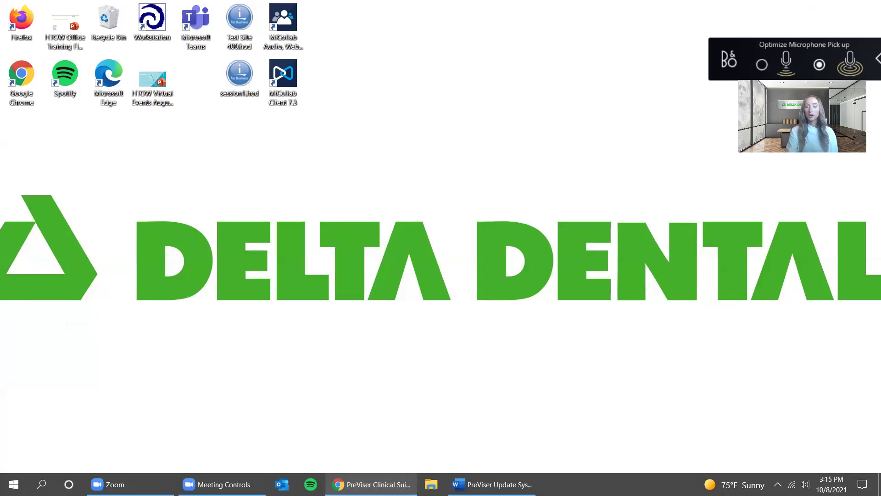
Create a shortcut named PreViser Clinical Suite from the new login page in the browser, without opening it as a window.
click(372, 485)
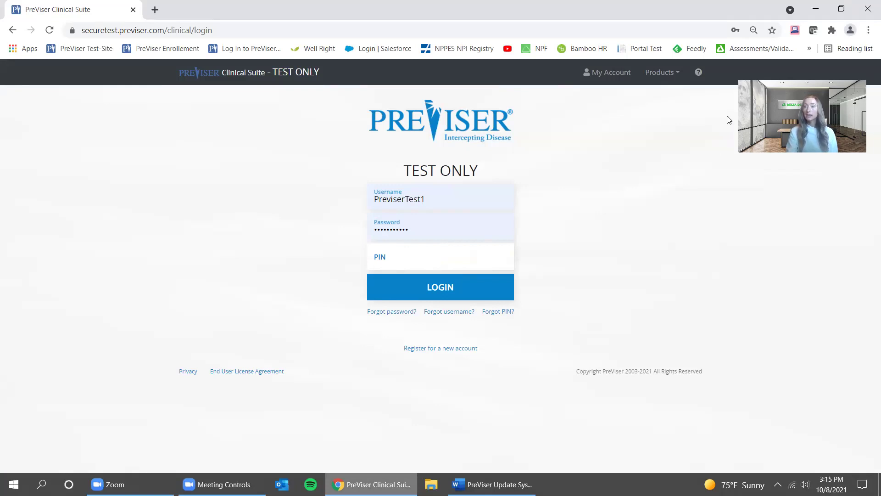
click(869, 32)
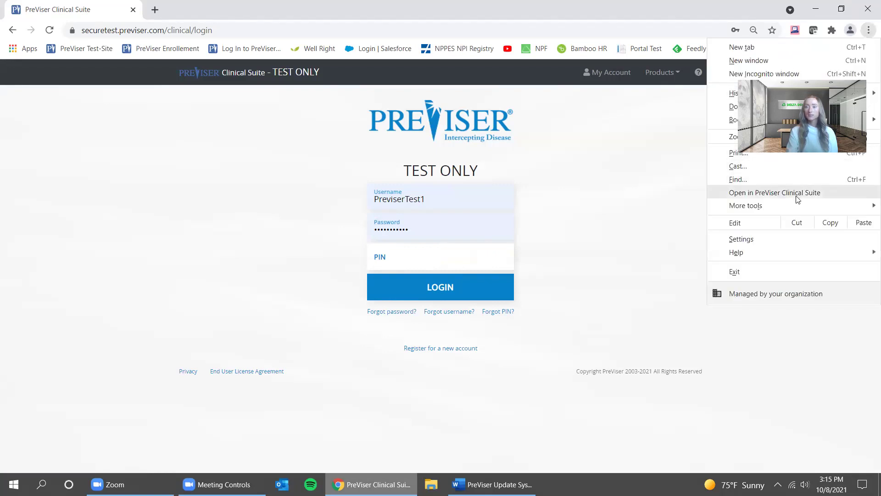
mouse_move(797, 205)
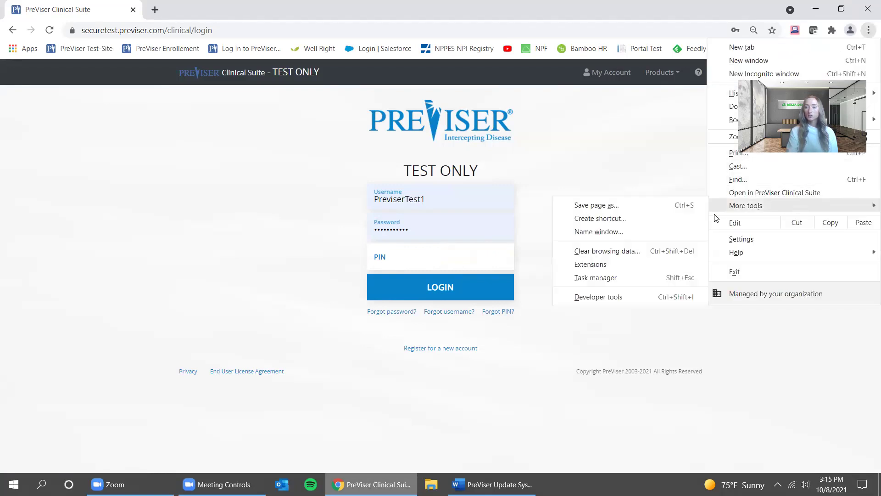
click(688, 220)
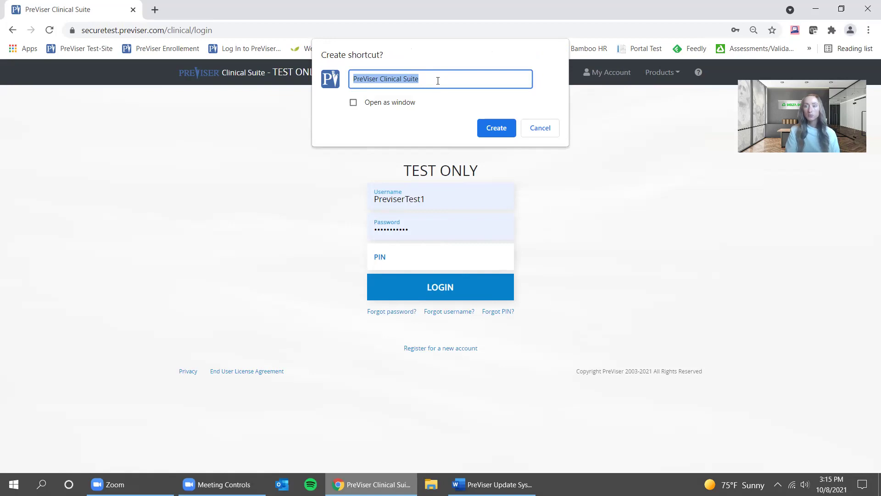
click(505, 129)
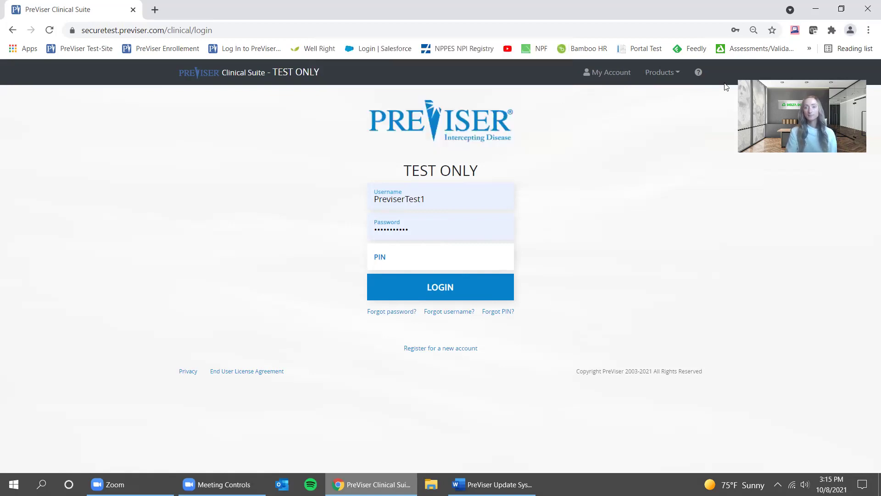
Open the login page from the new PreViser Clinical Suite desktop shortcut and log in with the account PIN.
click(814, 12)
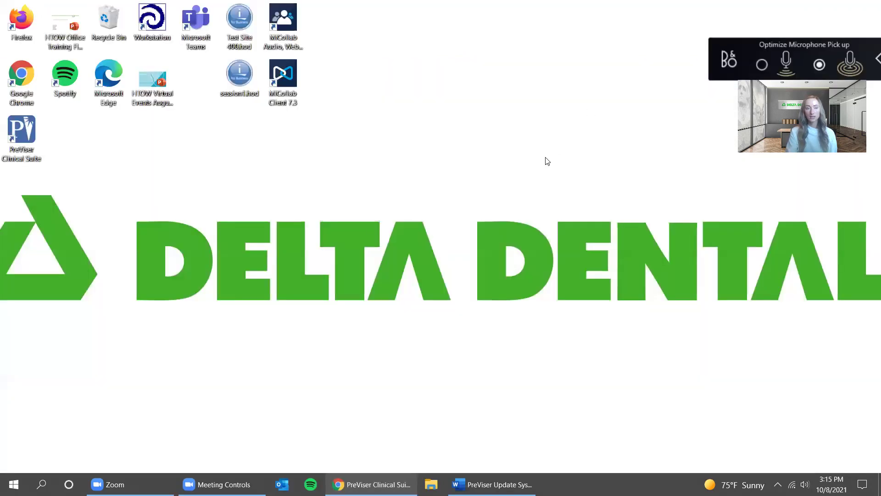
click(21, 138)
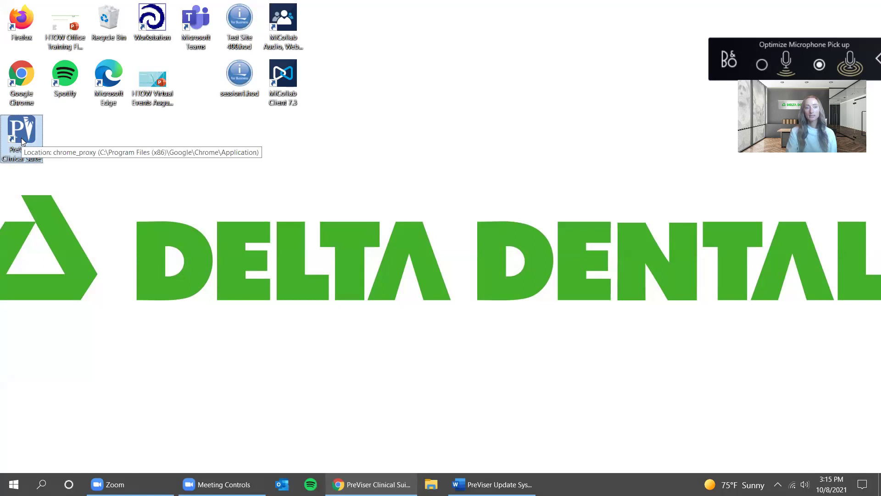
double_click(21, 141)
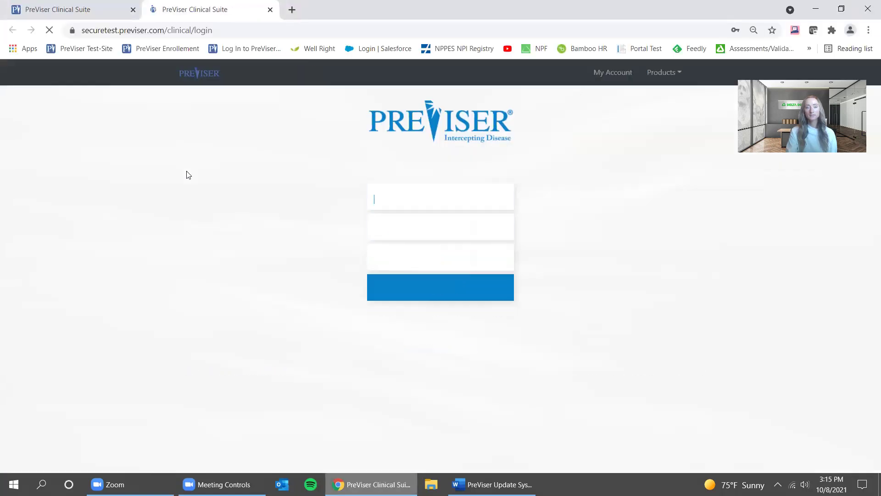
click(475, 264)
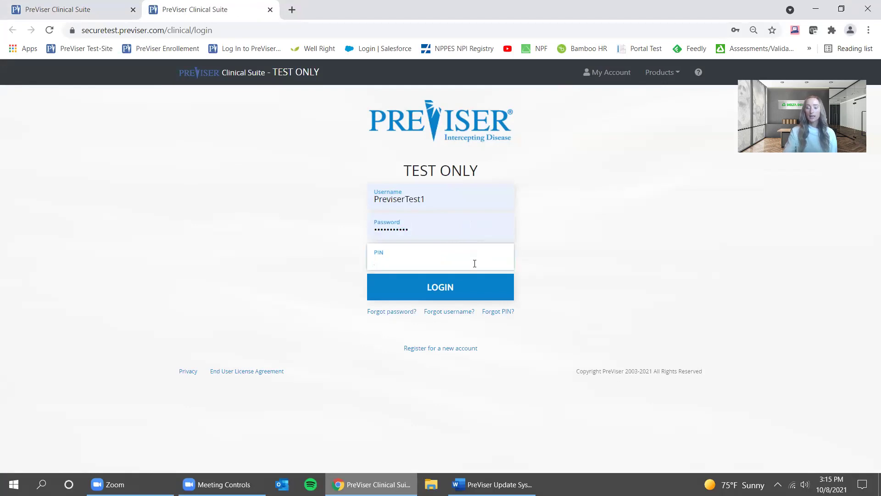
key(Return)
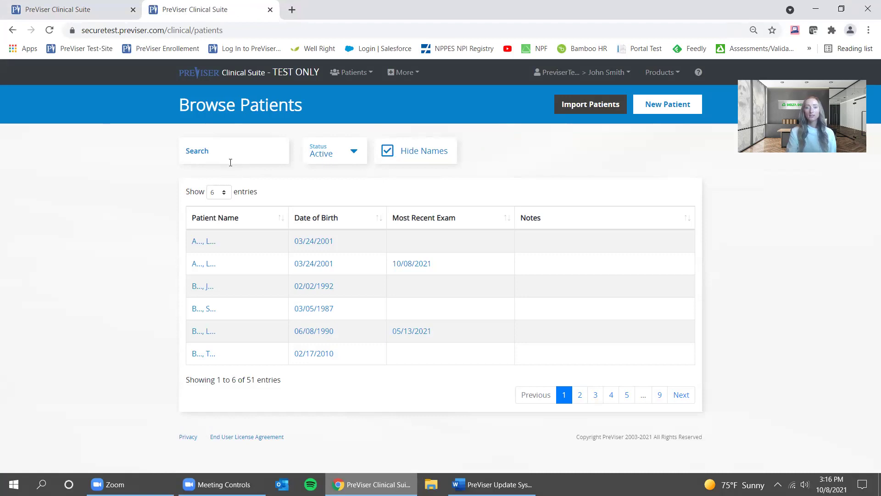
Show and re-hide the patient names in the list, and open the patient's record by searching part of the last name.
click(389, 154)
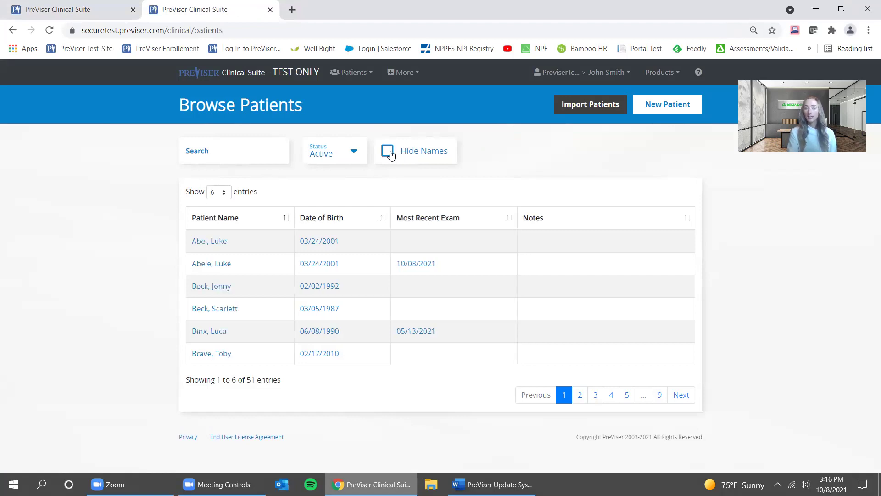
click(386, 156)
click(238, 150)
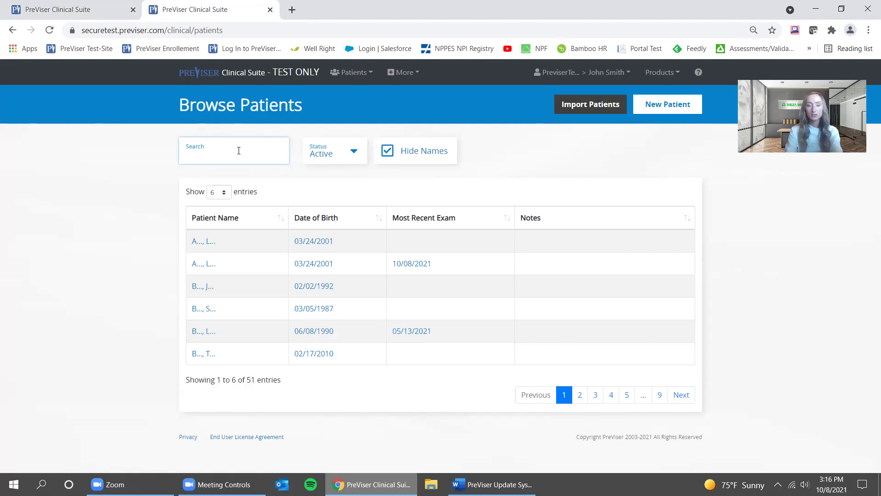
text(morri)
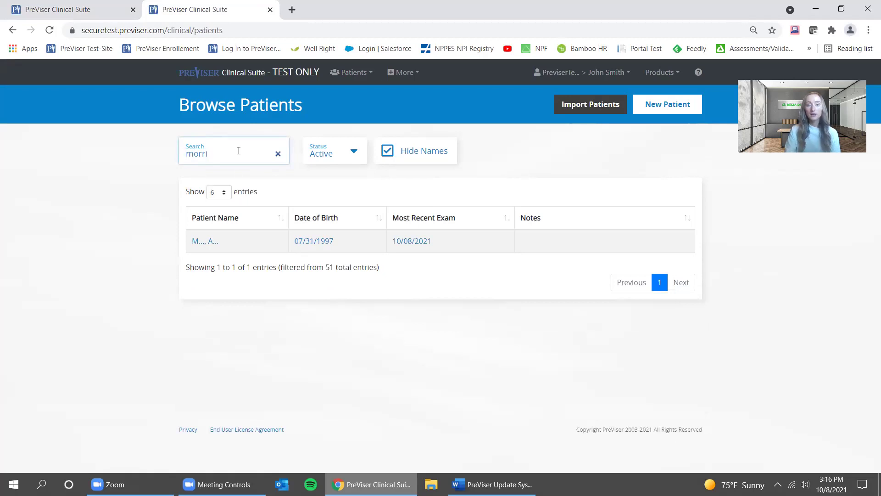
click(213, 241)
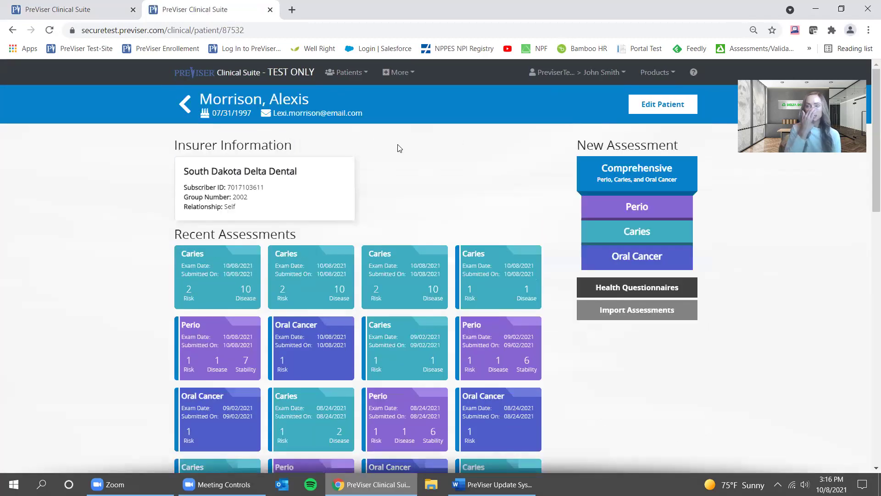
Send a blank health questionnaire to the patient's email address on file.
click(678, 289)
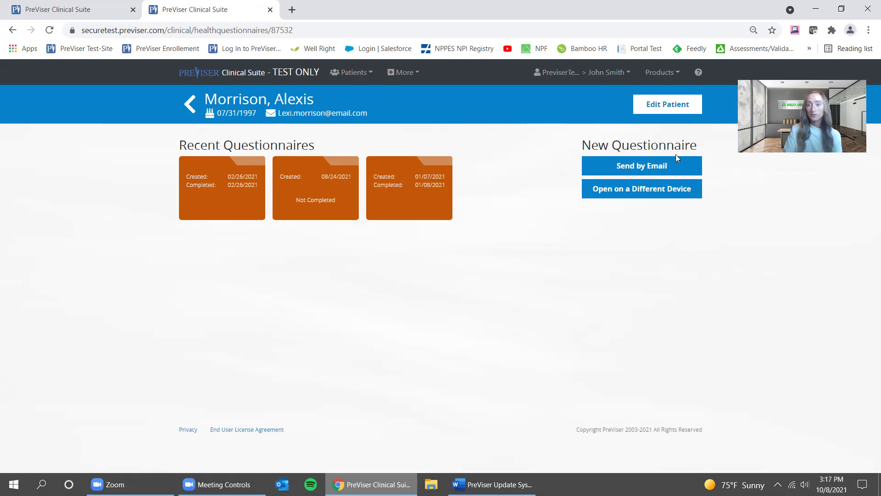
click(678, 167)
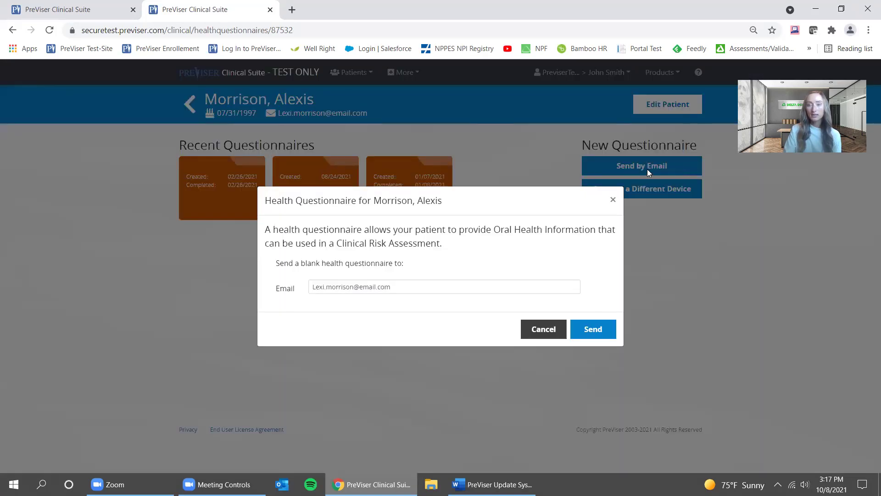
drag(396, 287, 295, 294)
click(599, 329)
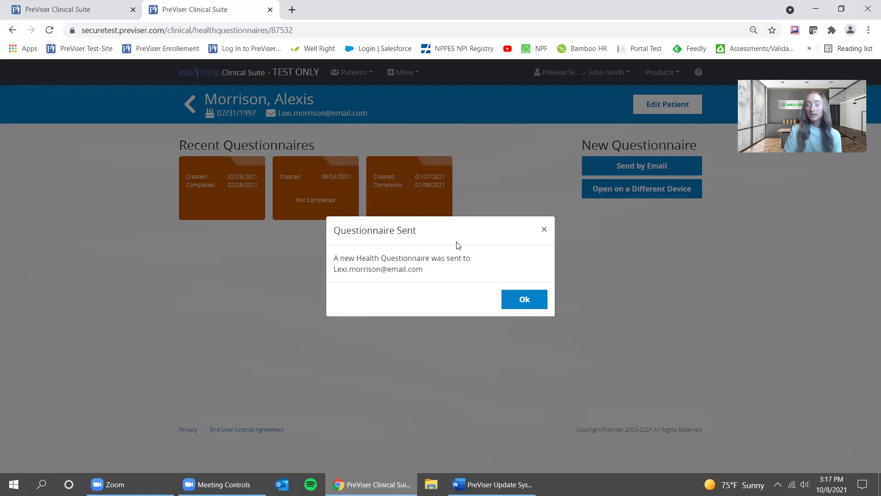
click(524, 304)
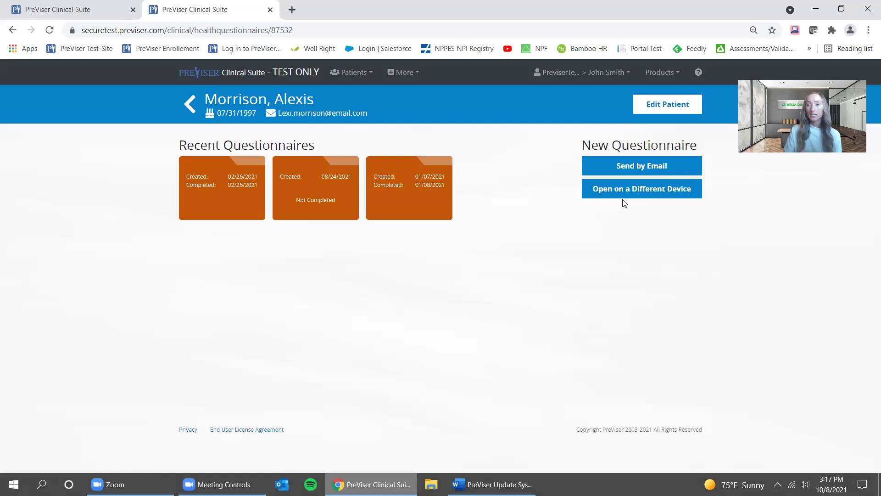
Display the health questionnaire's QR code for opening it on a different device, and return to the patient's record.
click(649, 194)
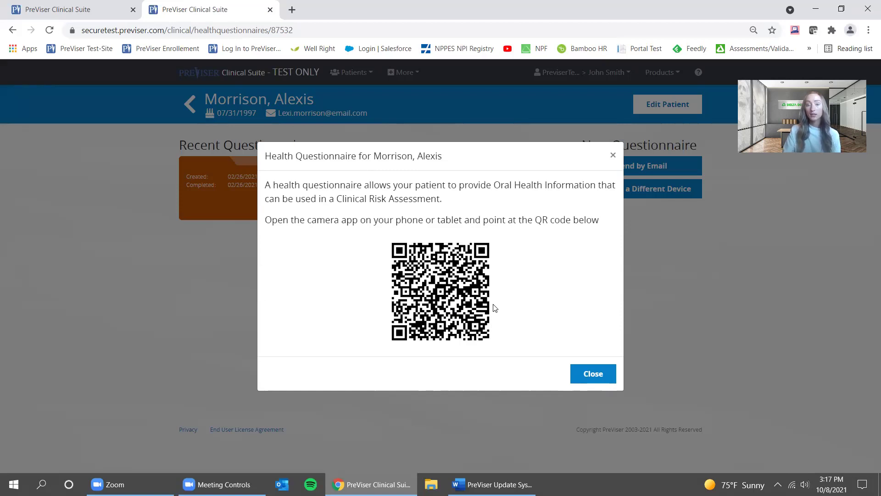
click(593, 374)
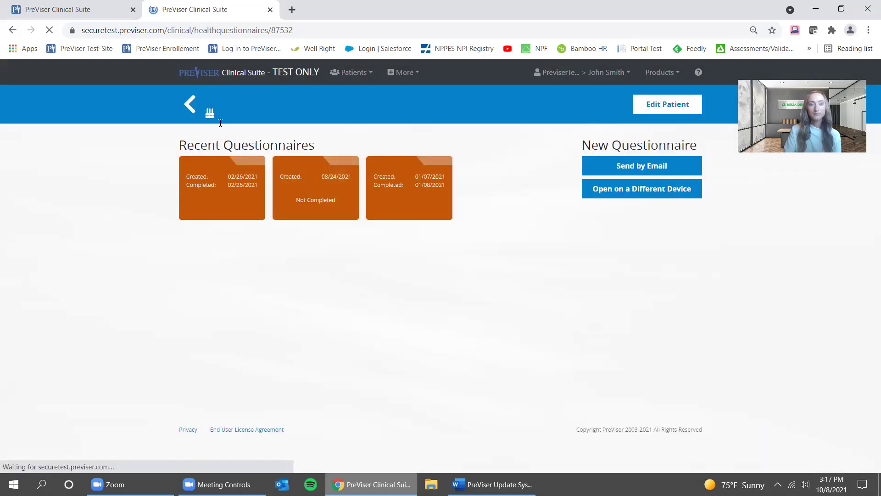
click(190, 106)
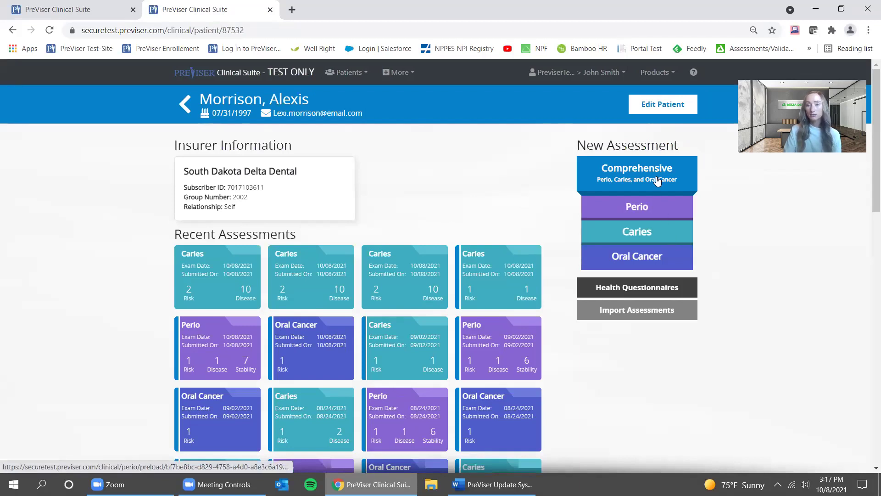
Start a Caries assessment with the last values loaded, and set the number of natural teeth currently requiring treatment to 2.
click(650, 230)
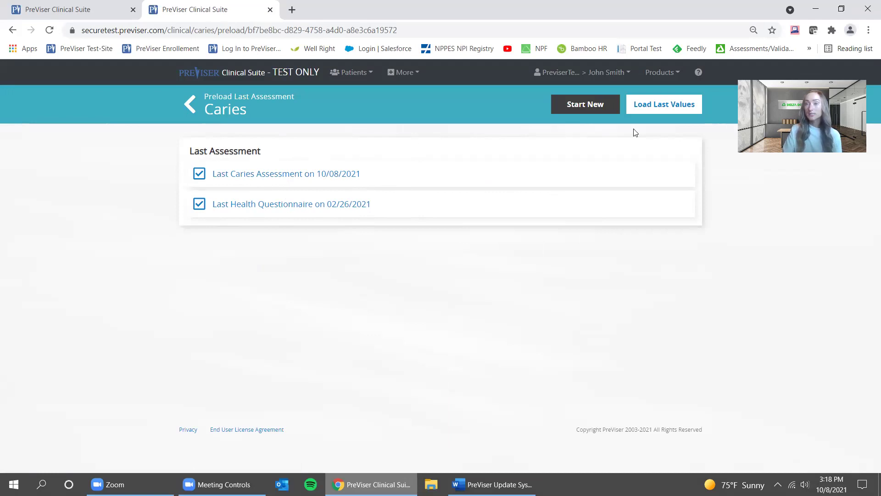
click(647, 113)
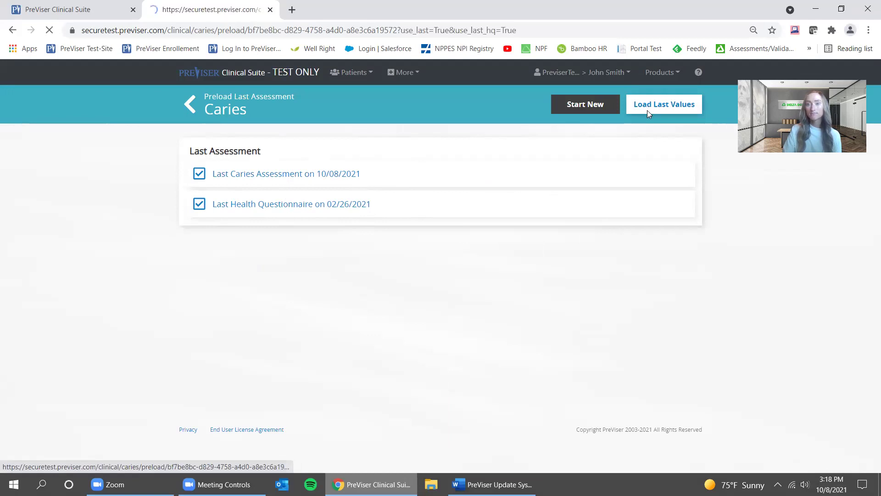
scroll(546, 159, down, 5)
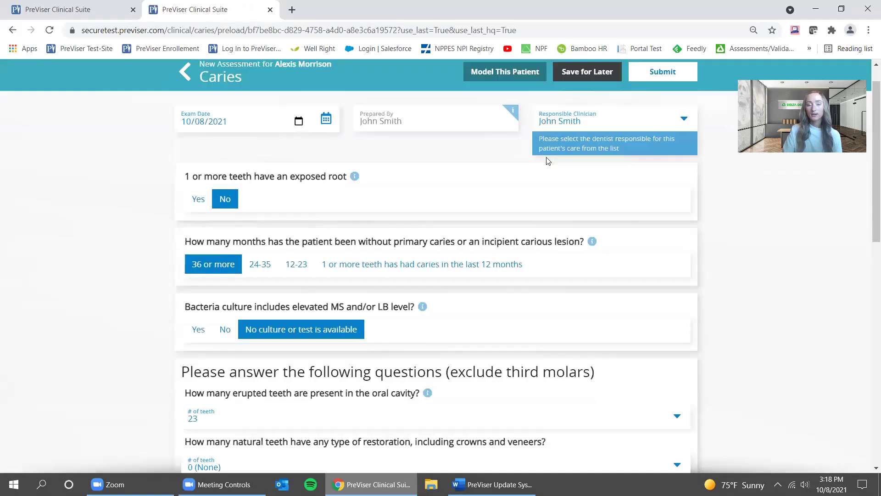
click(518, 341)
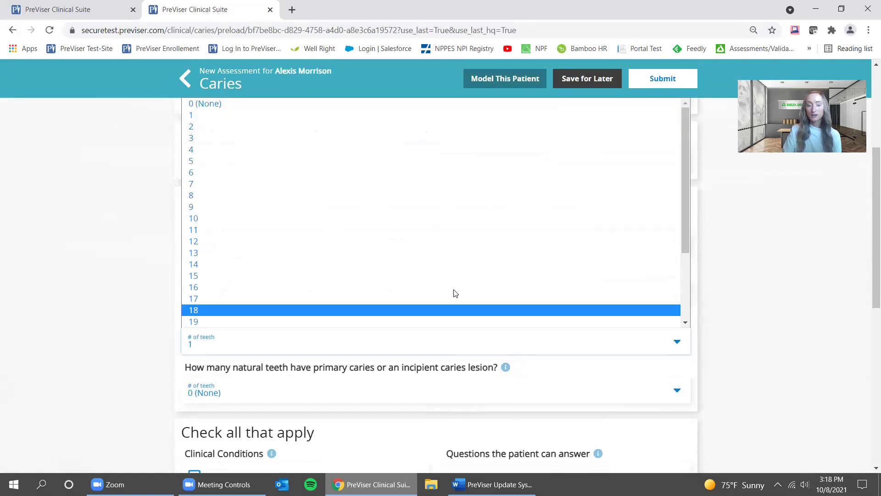
click(440, 126)
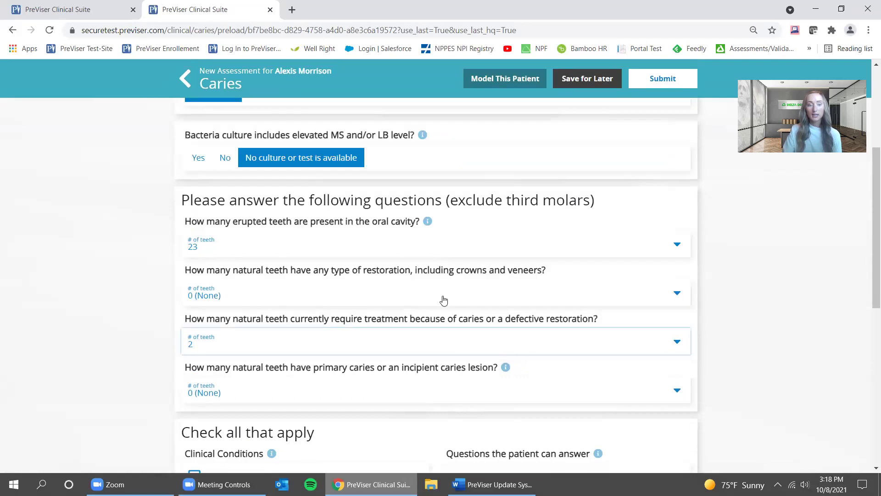
Review the remaining answers of the caries assessment and submit it.
scroll(442, 299, down, 5)
scroll(444, 300, down, 4)
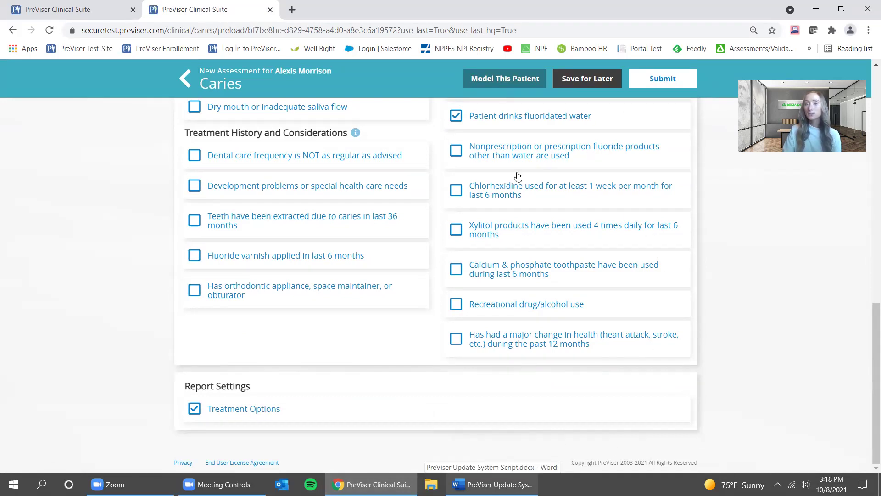
scroll(517, 175, up, 1)
scroll(518, 176, up, 9)
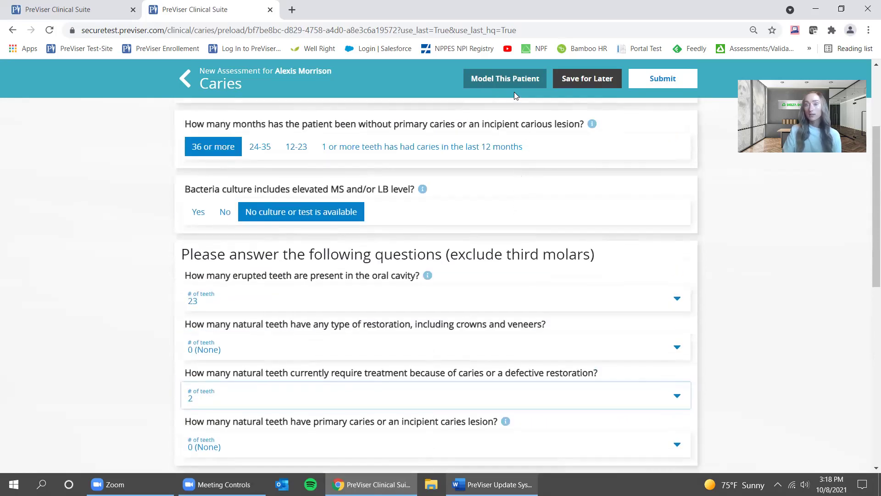
click(678, 82)
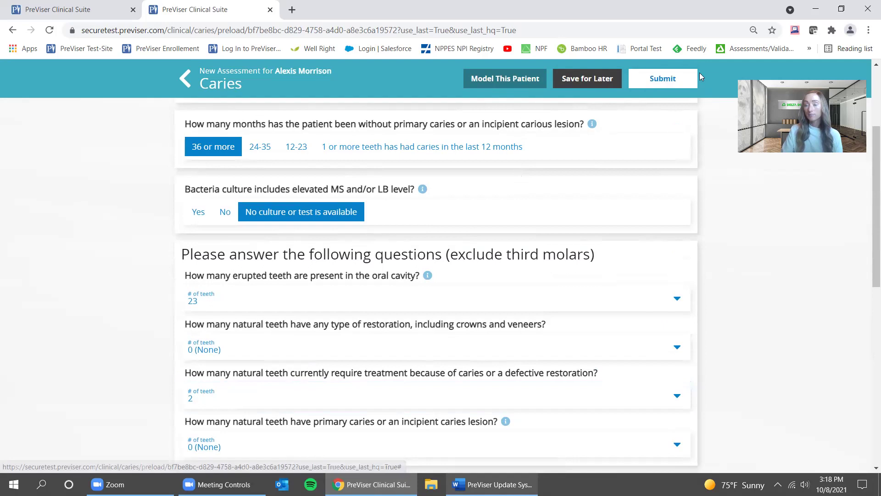
Submit the caries assessment and review its report, covering the tooth decay risk and restorative needs scores, score history and recommendations.
click(678, 82)
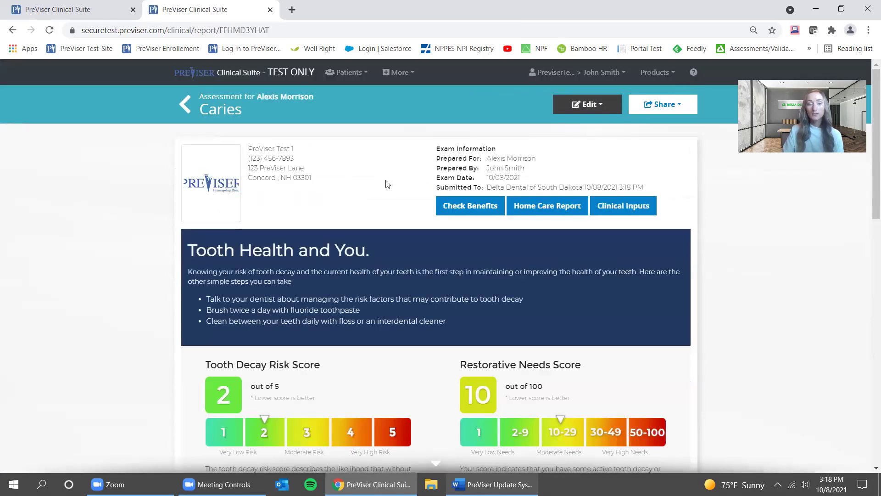
scroll(384, 198, down, 2)
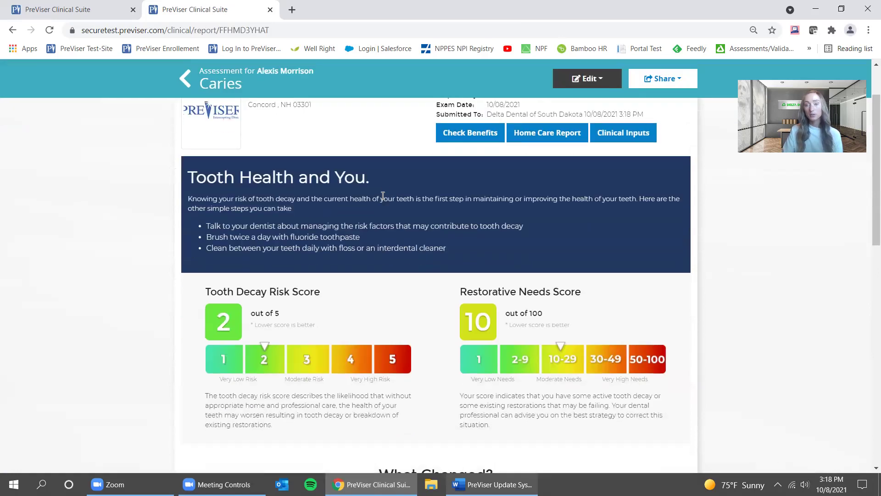
scroll(383, 195, down, 1)
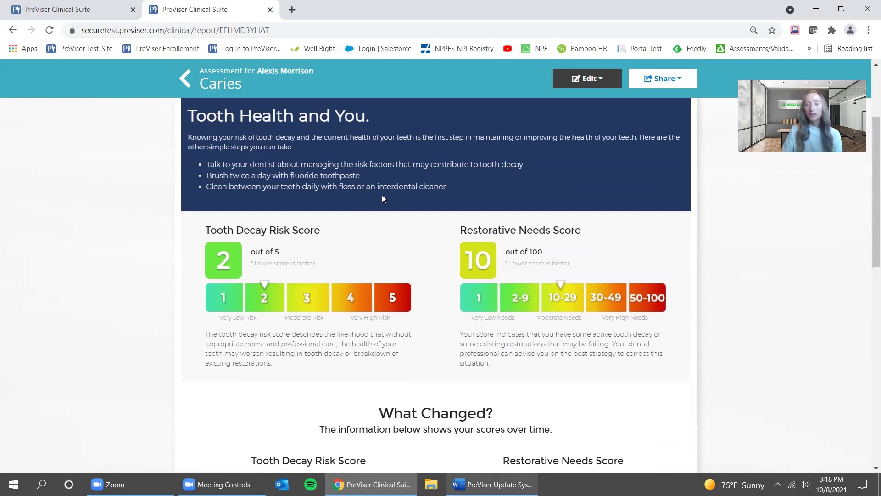
scroll(329, 242, down, 1)
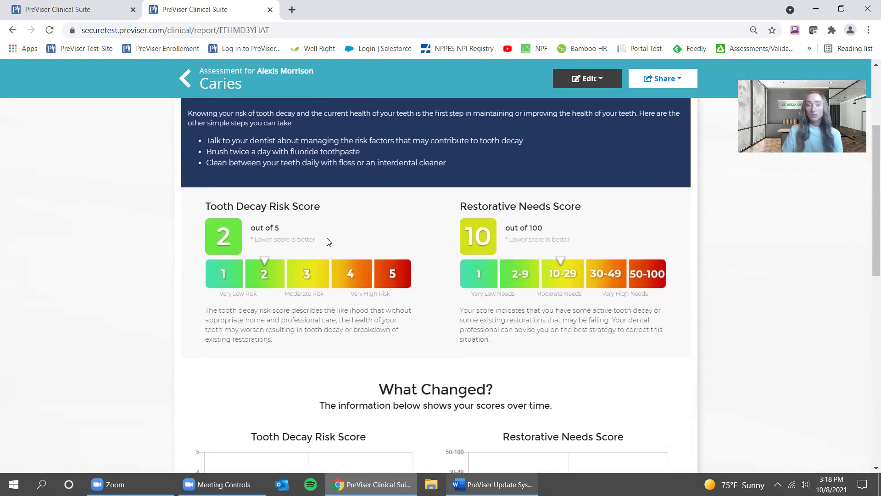
scroll(210, 216, down, 2)
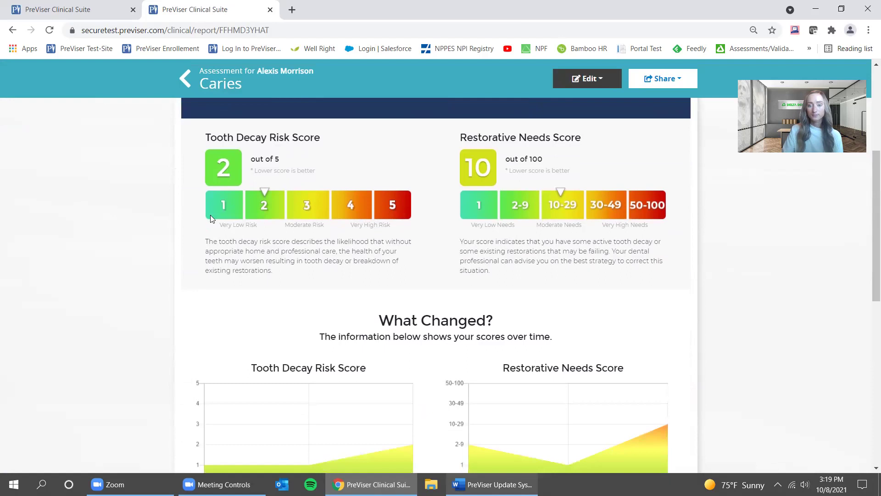
scroll(210, 216, down, 2)
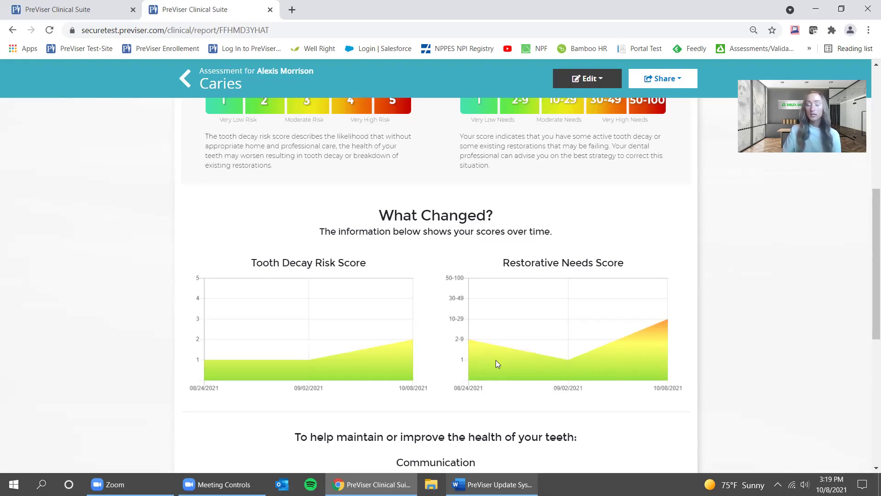
scroll(496, 360, down, 2)
scroll(496, 360, up, 6)
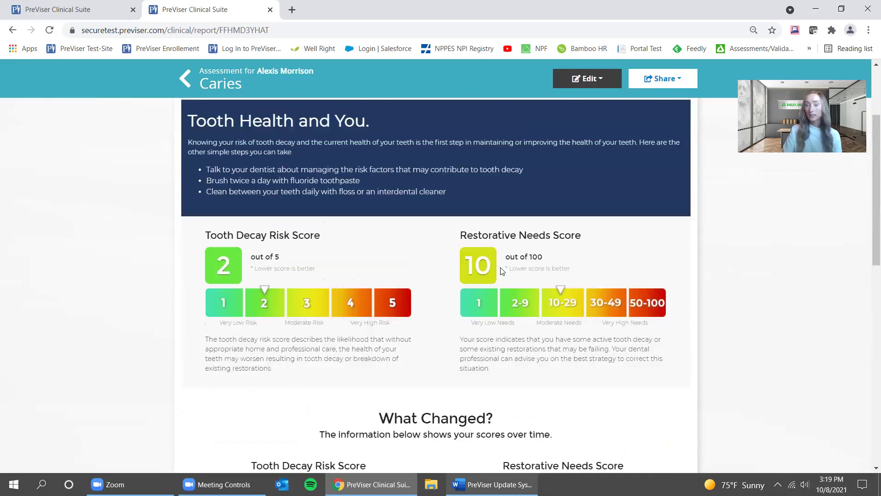
scroll(503, 271, down, 10)
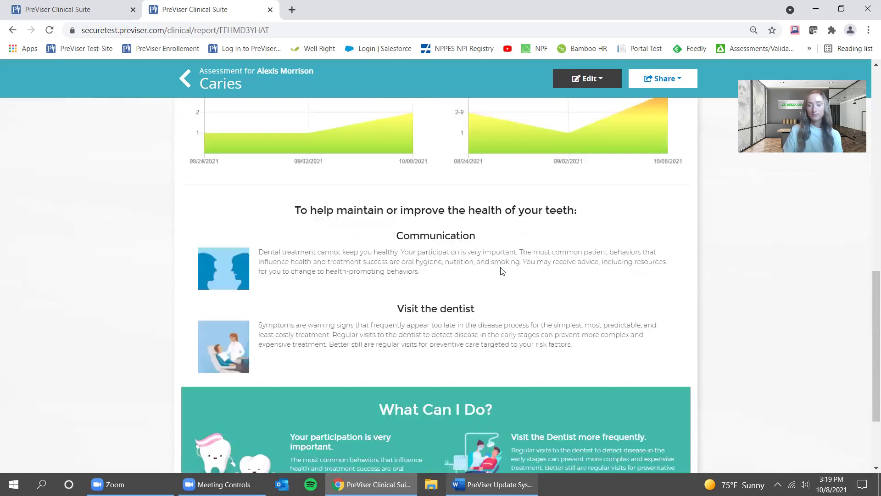
scroll(502, 271, down, 2)
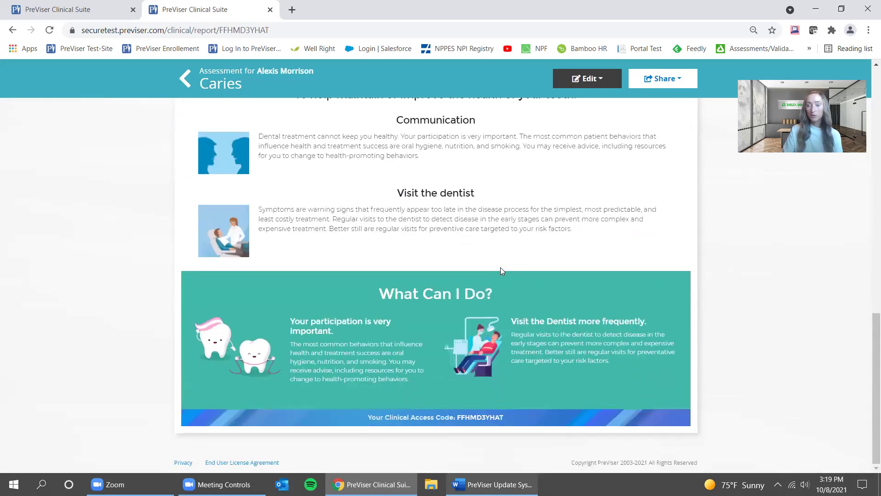
scroll(500, 268, up, 15)
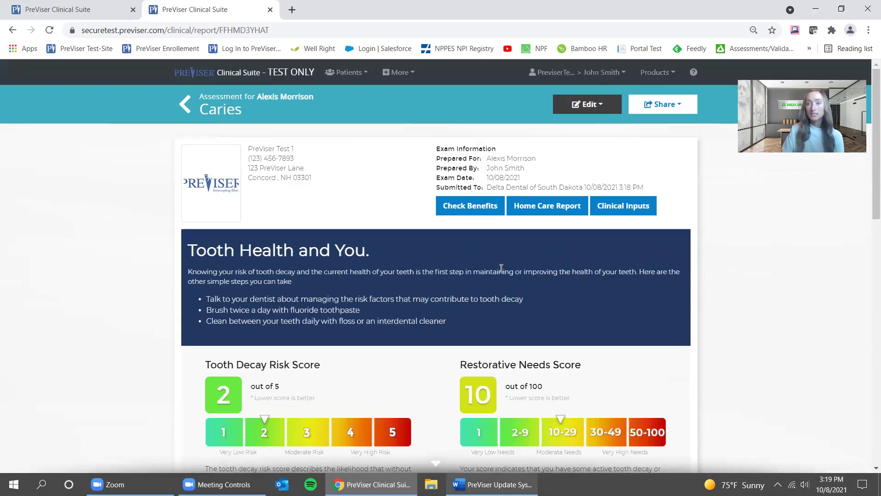
Look at the caries report's sharing options, and check the patient's enhanced benefits and eligibility information.
click(681, 109)
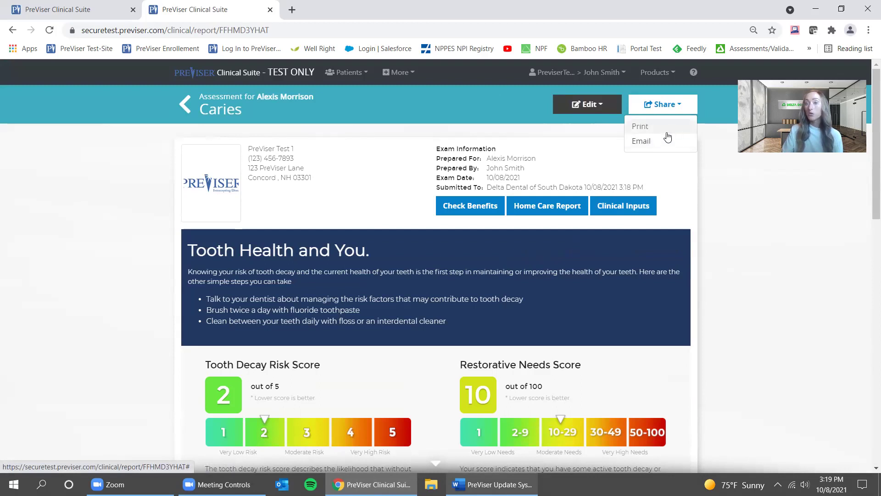
click(695, 184)
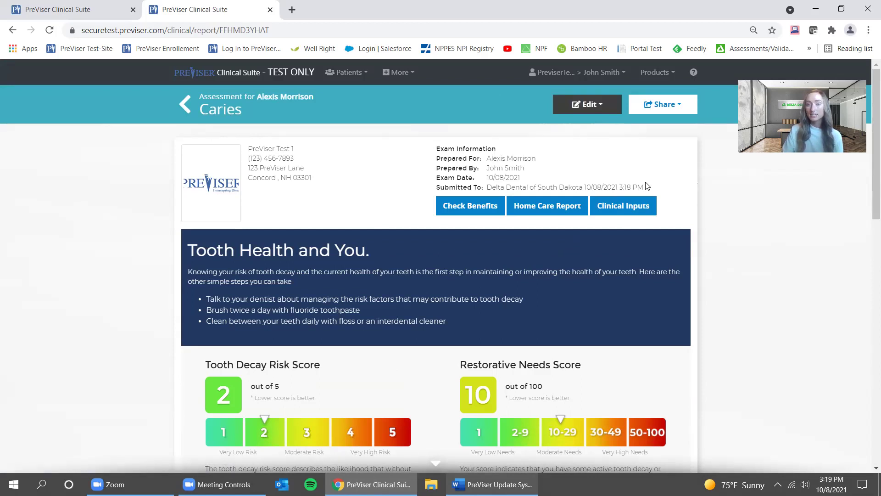
click(488, 205)
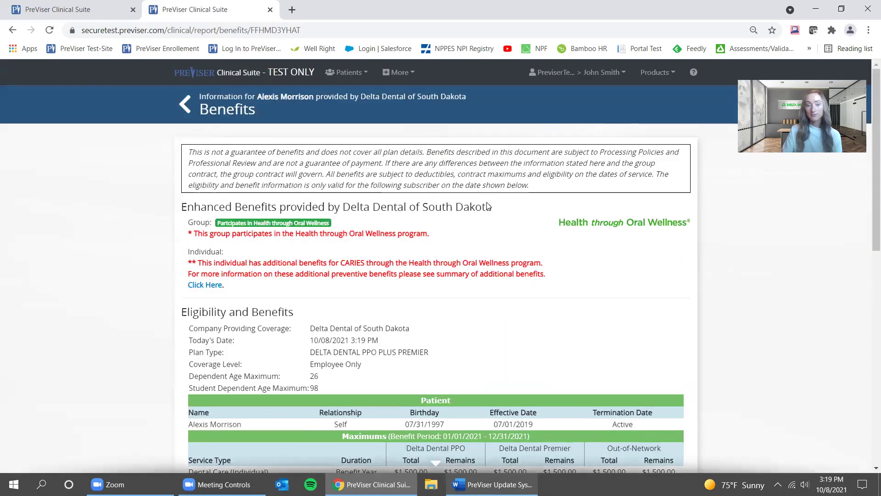
scroll(488, 206, down, 1)
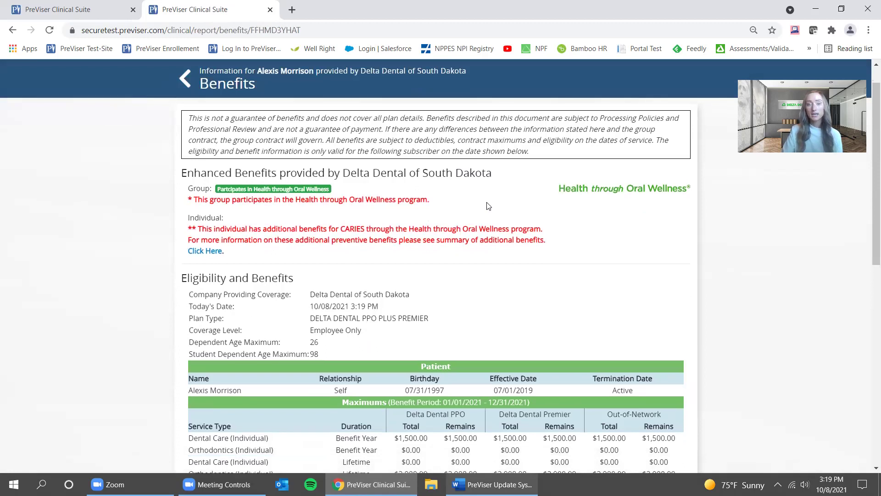
scroll(488, 207, down, 1)
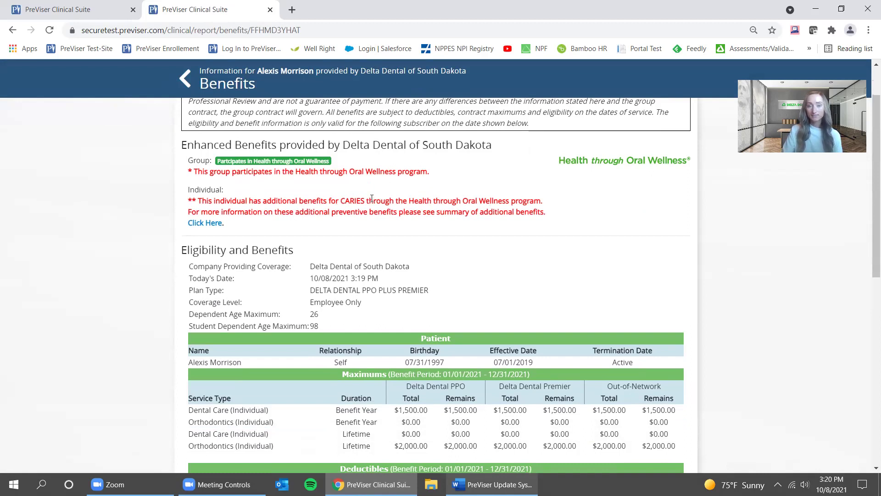
Copy the text of the patient's additional caries benefits summary and close the summary.
click(211, 225)
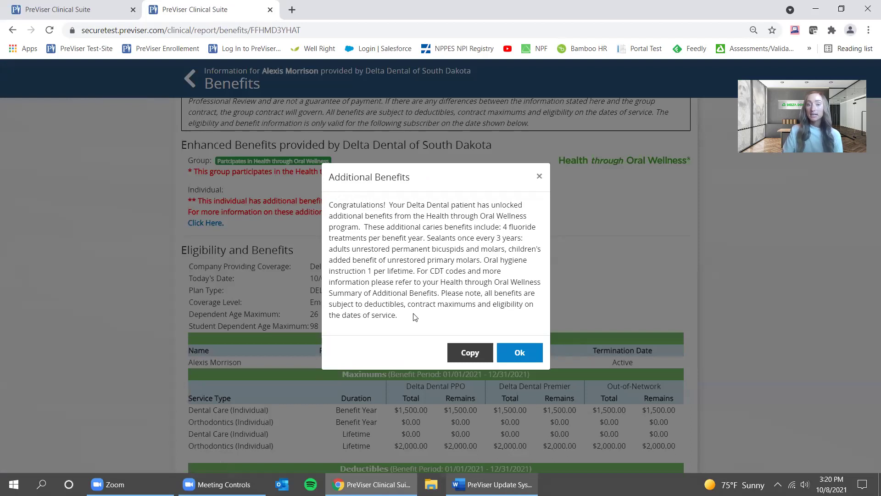
click(473, 358)
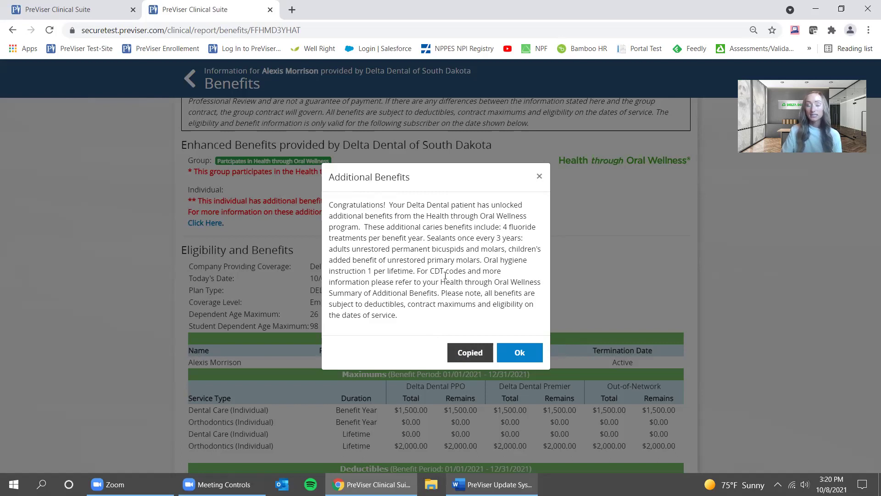
click(516, 355)
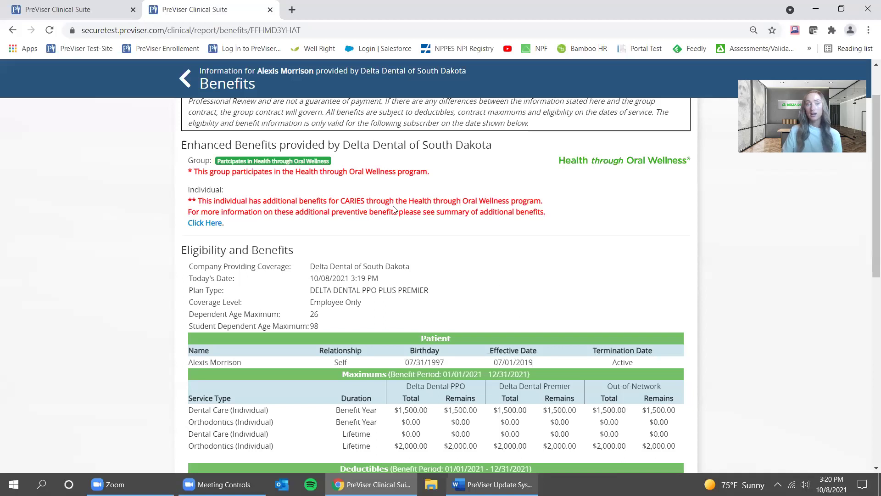
Return to the patient's record, edit the patient and paste the copied benefits text into the Patient Notes.
scroll(179, 151, up, 2)
click(186, 102)
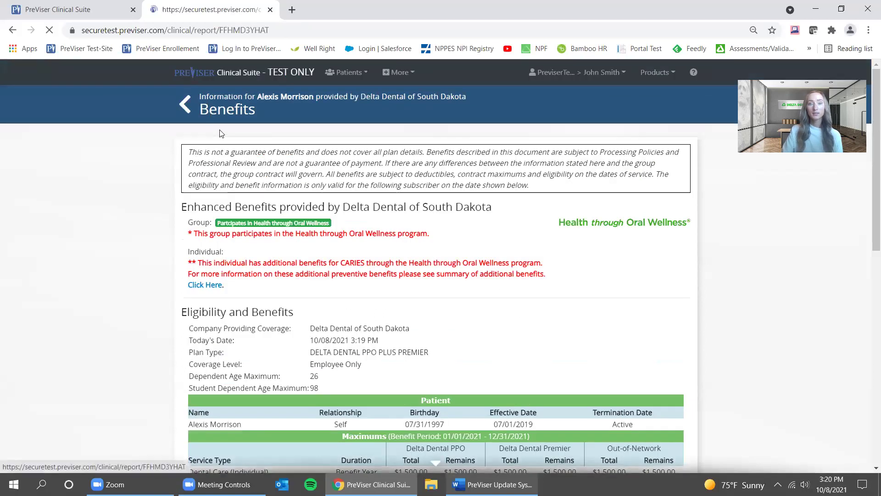
click(202, 113)
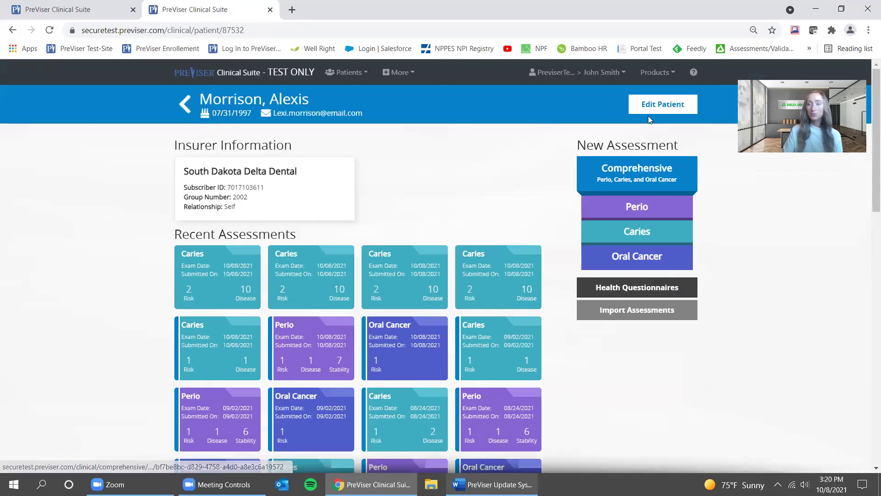
click(654, 112)
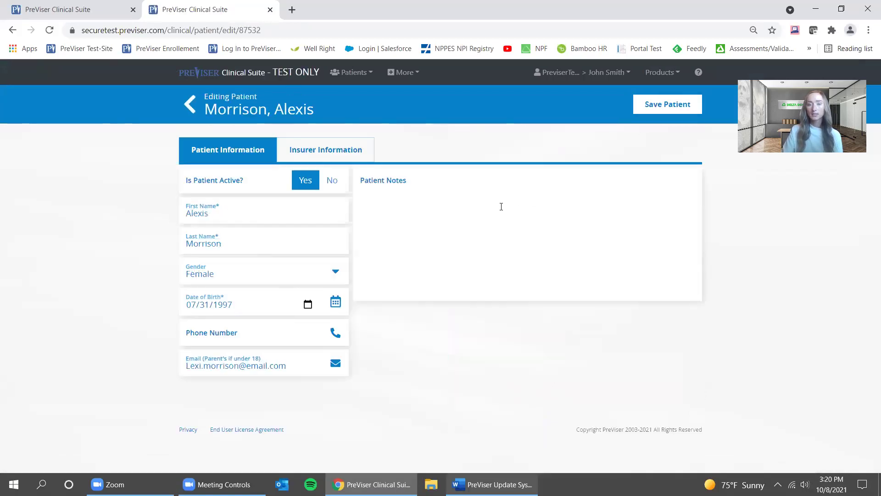
right_click(495, 209)
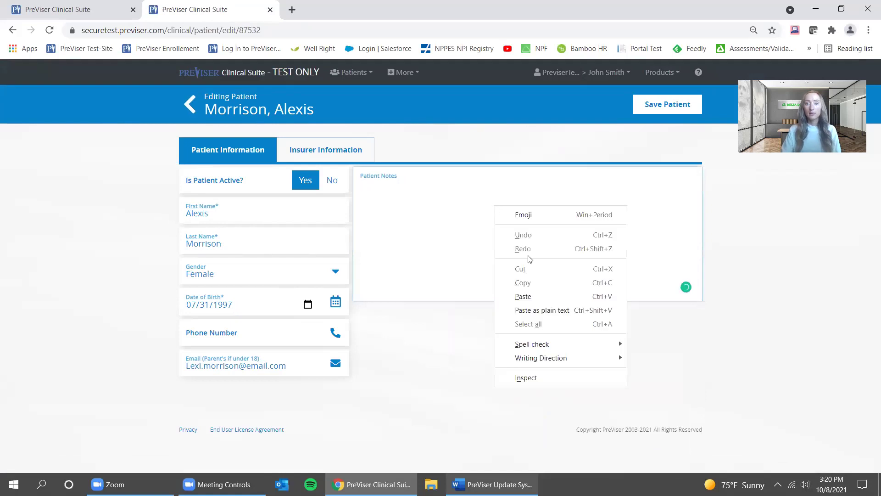
click(523, 296)
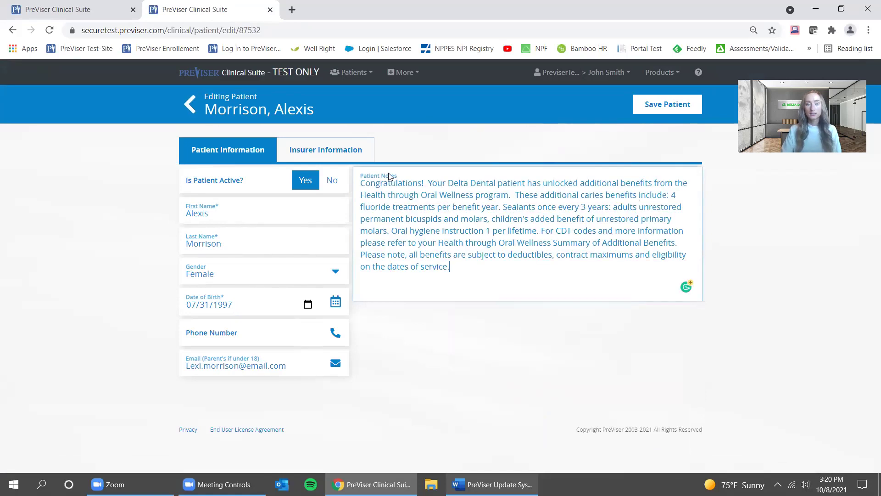
Begin the patient note with the date "Oct 8, 2021 -" and save the patient.
click(361, 183)
text(Oct )
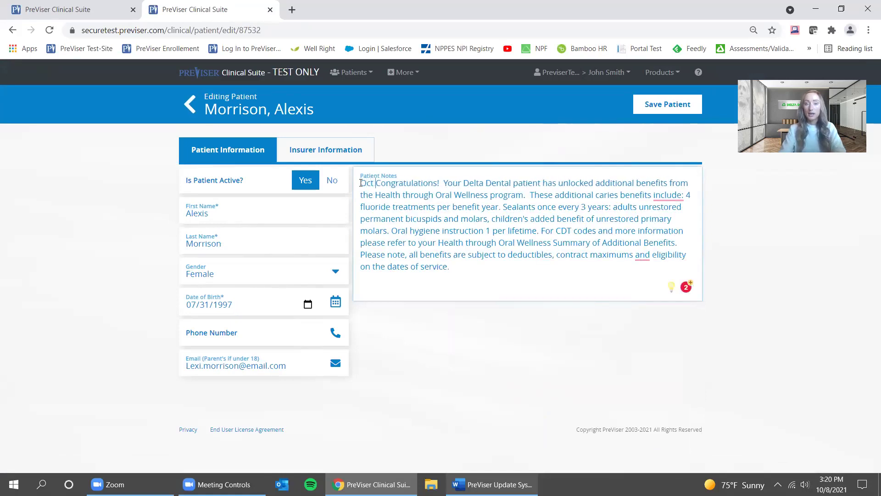
text(8)
text(,20)
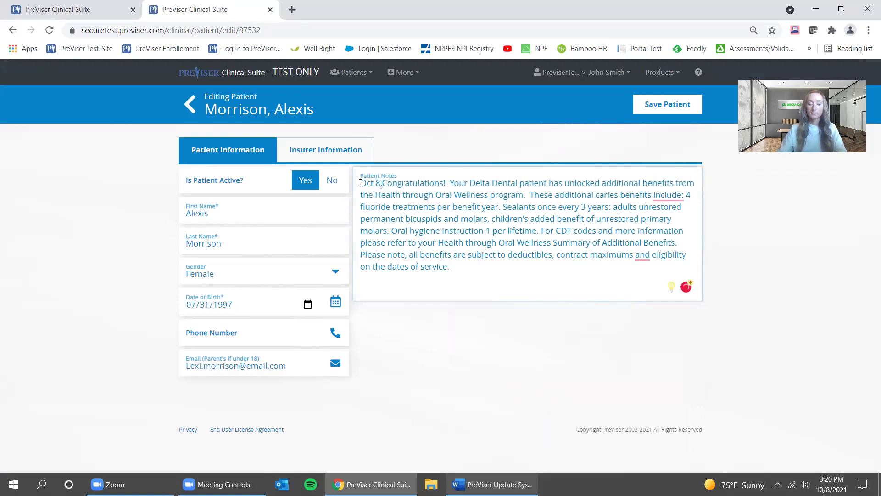
key(BackSpace)
key(BackSpace)
key(BackSpace)
text(, 2021 -)
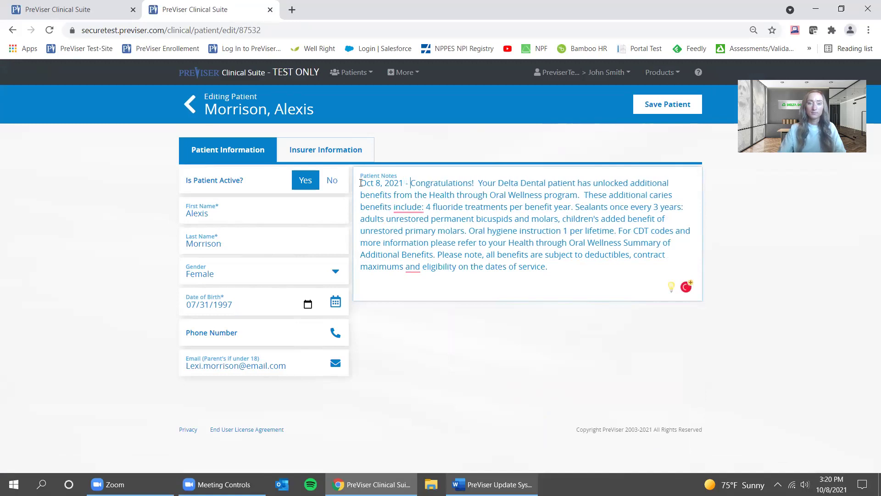
click(676, 113)
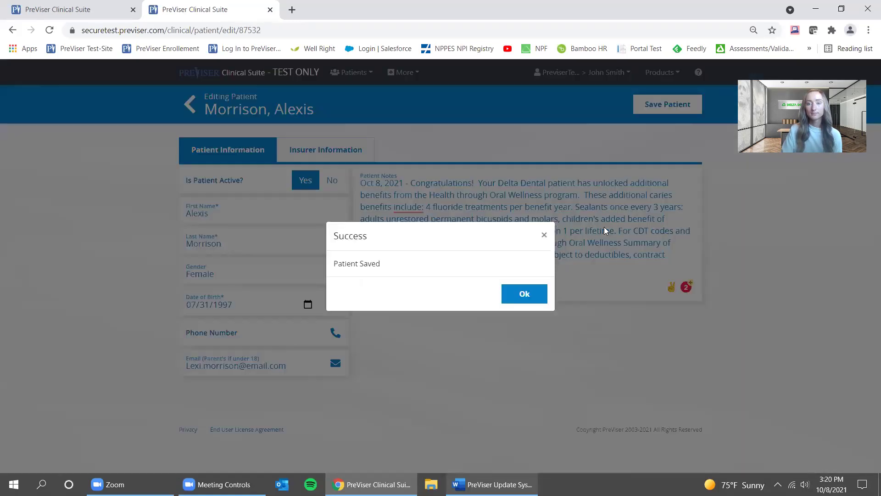
click(523, 290)
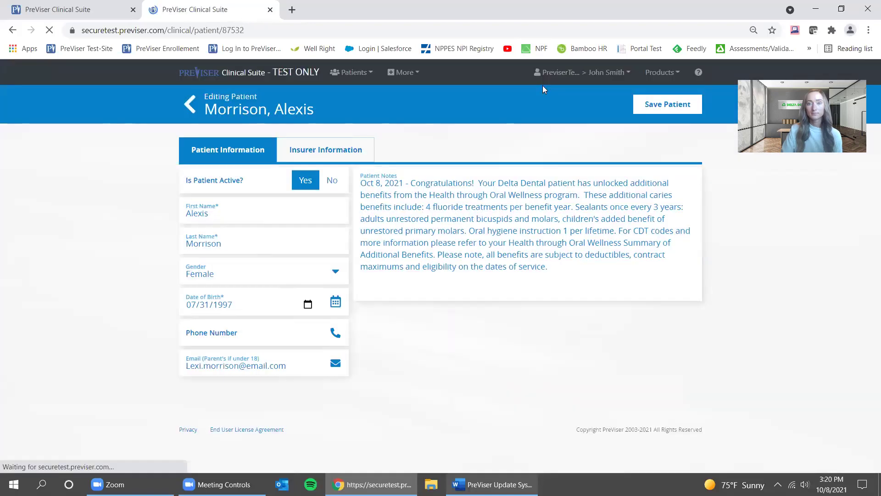